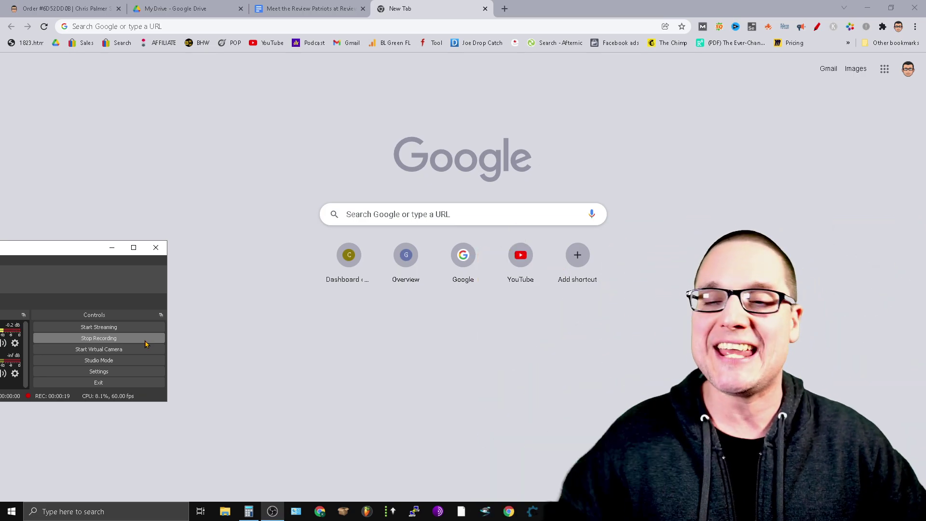
pyautogui.click(112, 248)
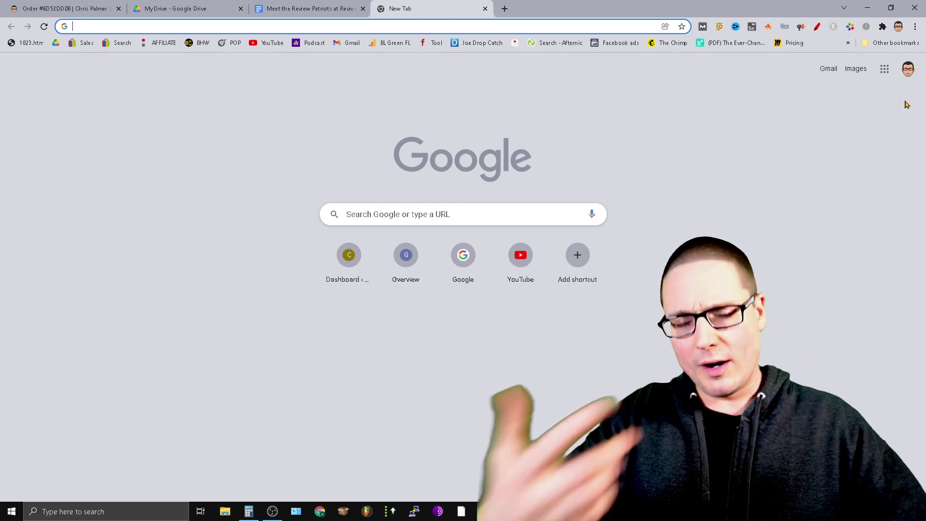
# - Search Google for "chrispalmermarketing.com" -site:chrispalmermarketing.com to find off-site mentions of the domain
pyautogui.click(403, 217)
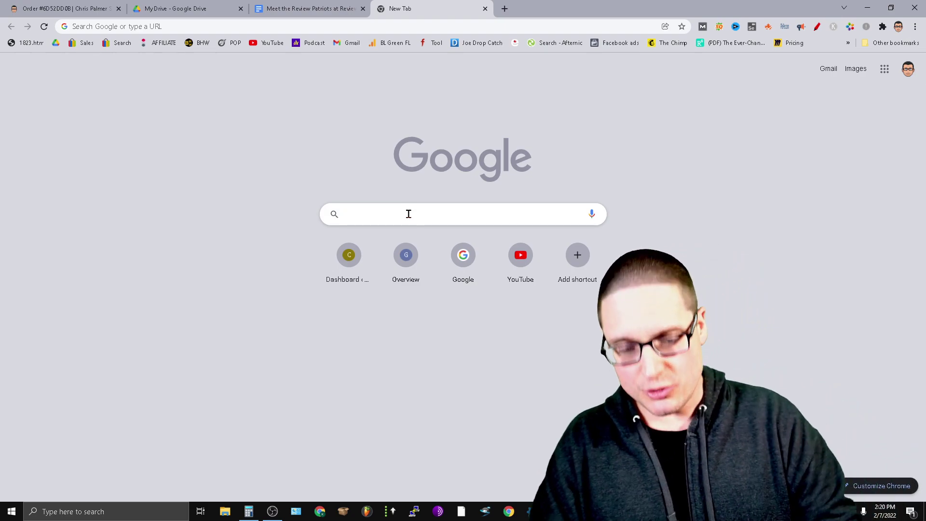
pyautogui.write('"')
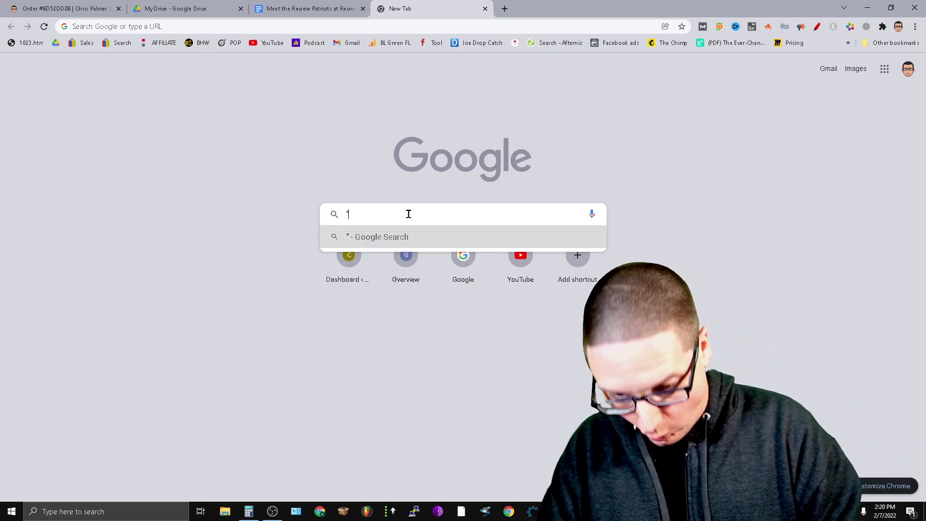
pyautogui.write('chrispalmerm')
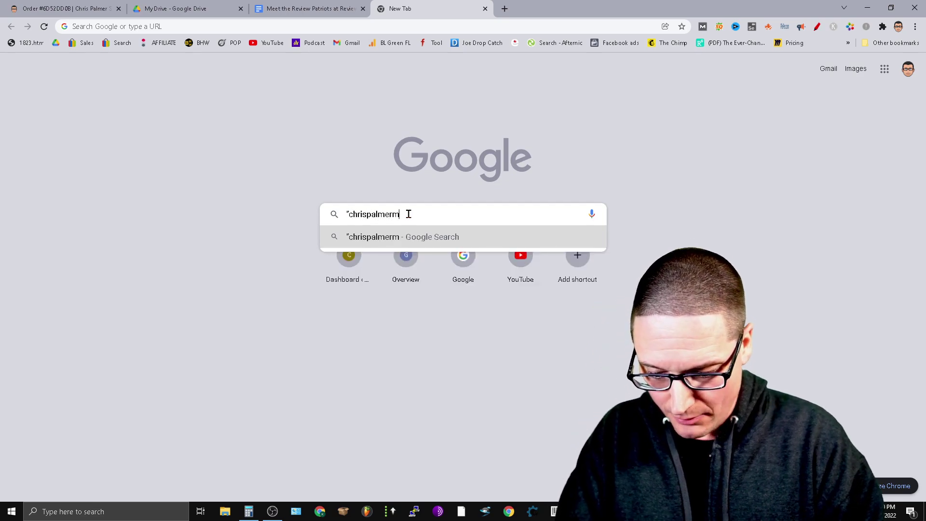
pyautogui.write('arketing.com" -')
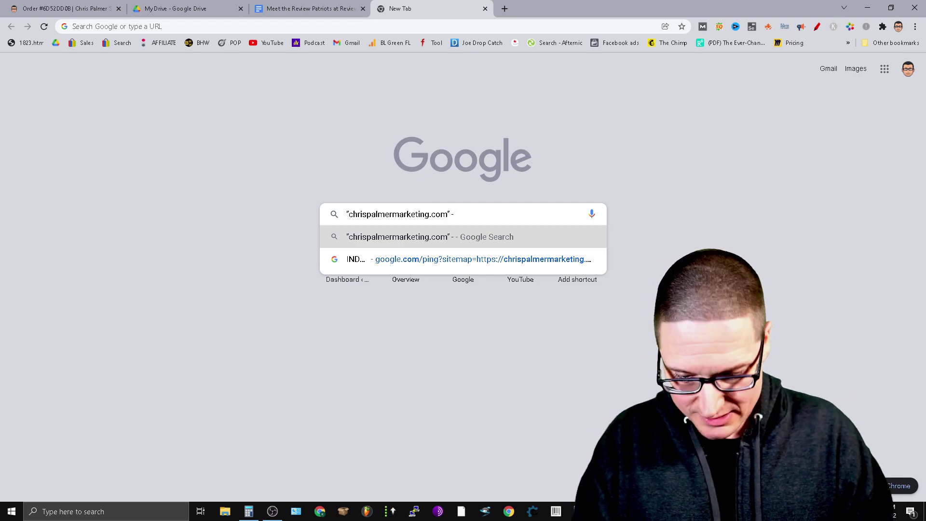
pyautogui.write('site:')
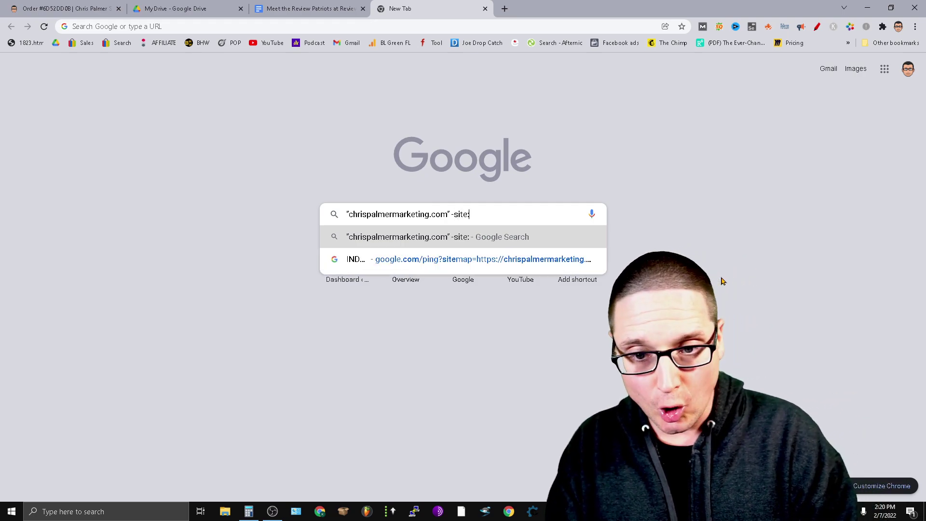
pyautogui.write('chrisp')
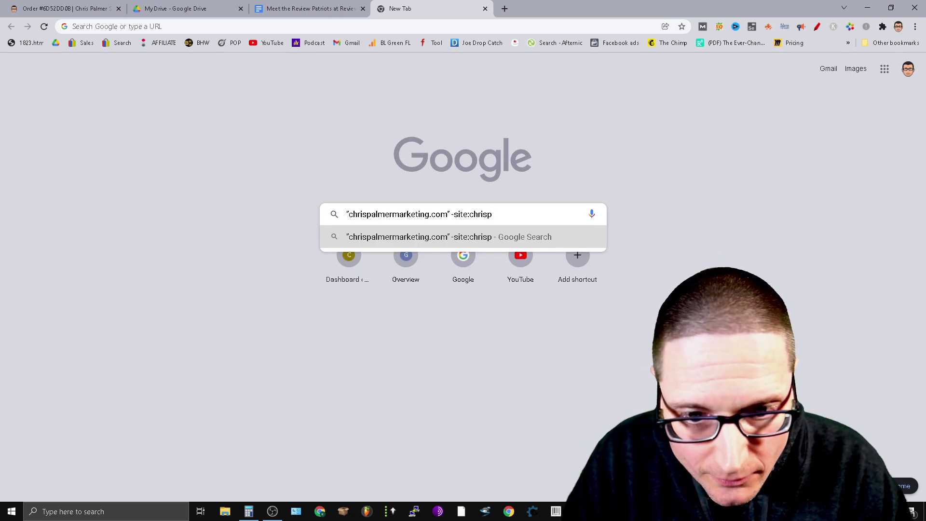
pyautogui.write('llmermarketing.com')
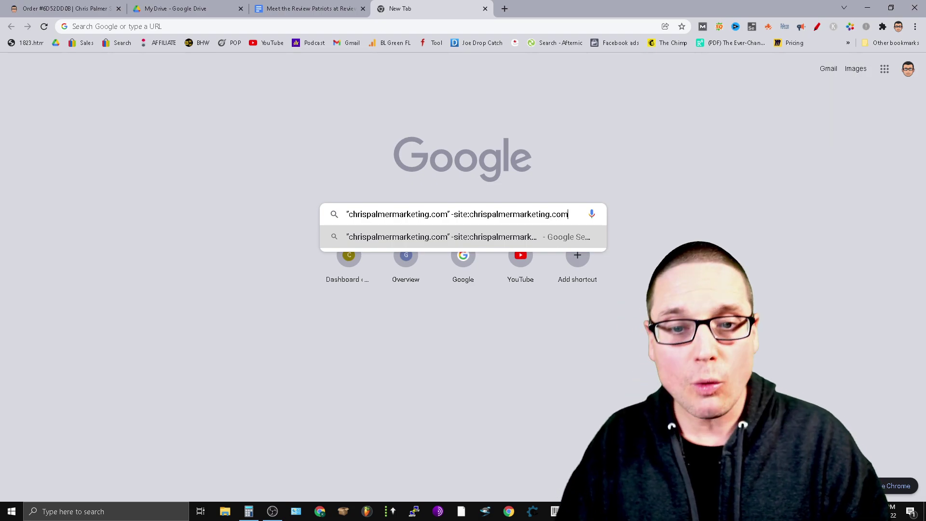
pyautogui.press('Return')
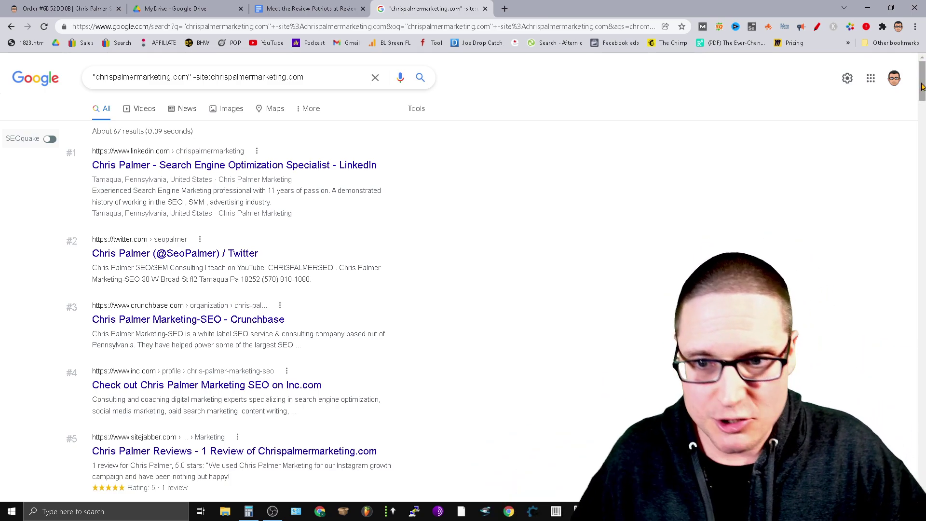
# - Scroll through the roughly 67 off-site results, such as LinkedIn, Twitter and Crunchbase, and return to the top
pyautogui.scroll(-10, 242, 290)
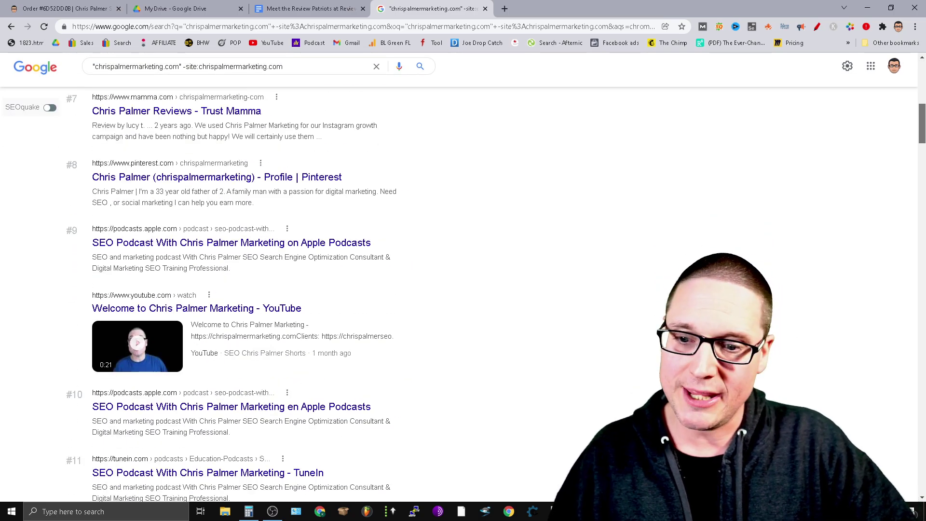
pyautogui.scroll(5, 241, 290)
pyautogui.scroll(5, 778, 300)
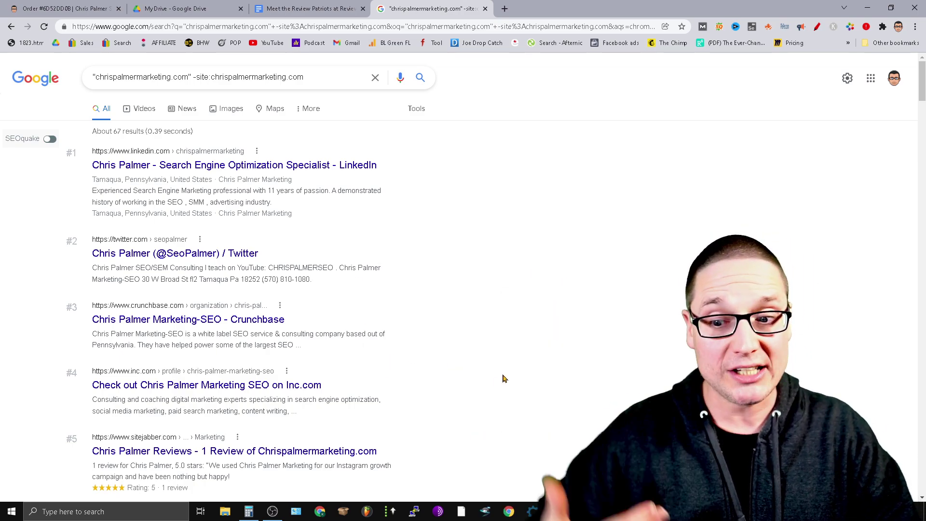
pyautogui.scroll(-3, 513, 374)
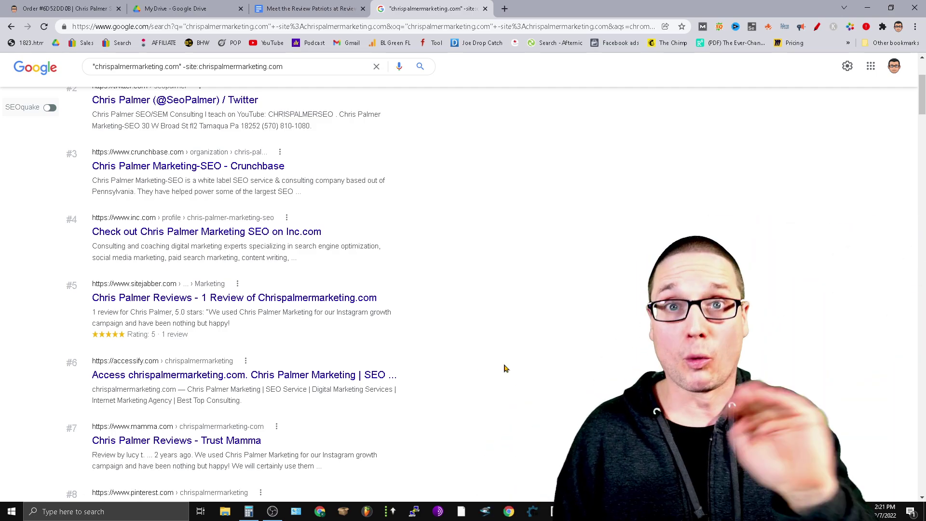
pyautogui.scroll(3, 606, 355)
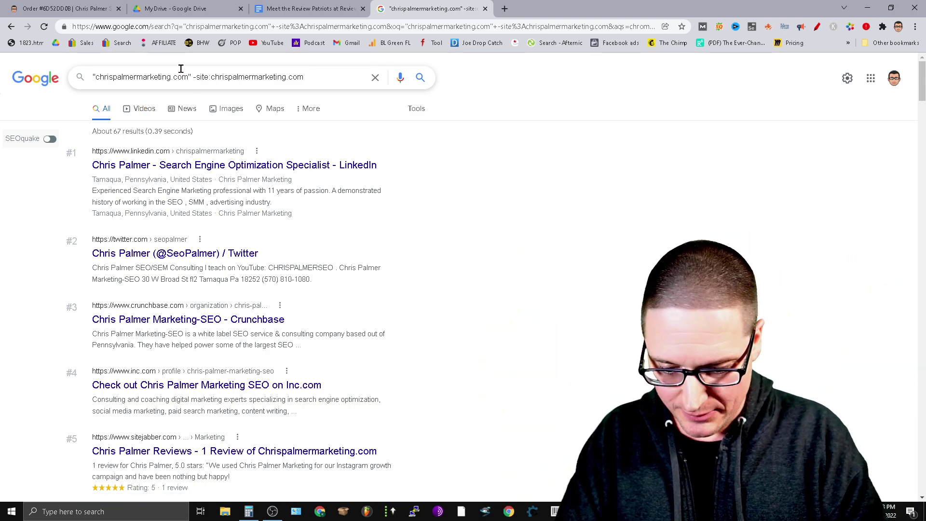
pyautogui.write('http')
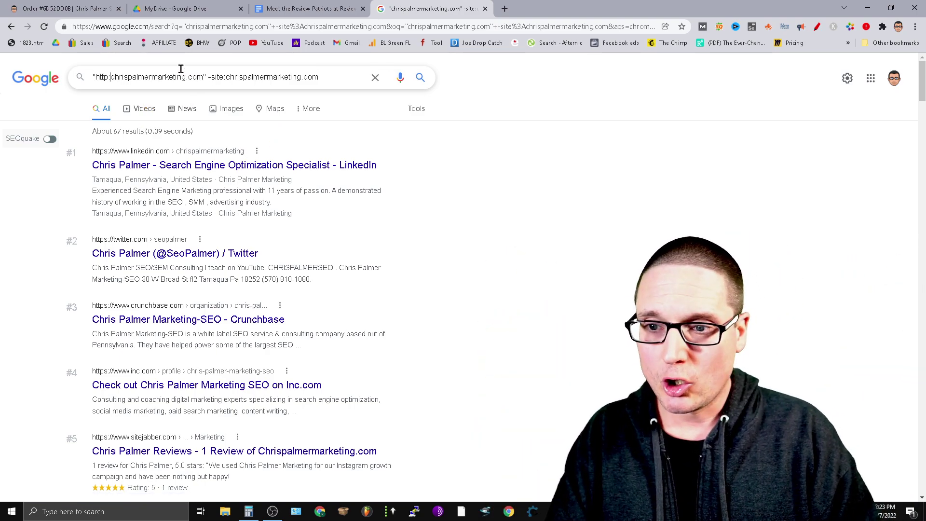
pyautogui.write('://')
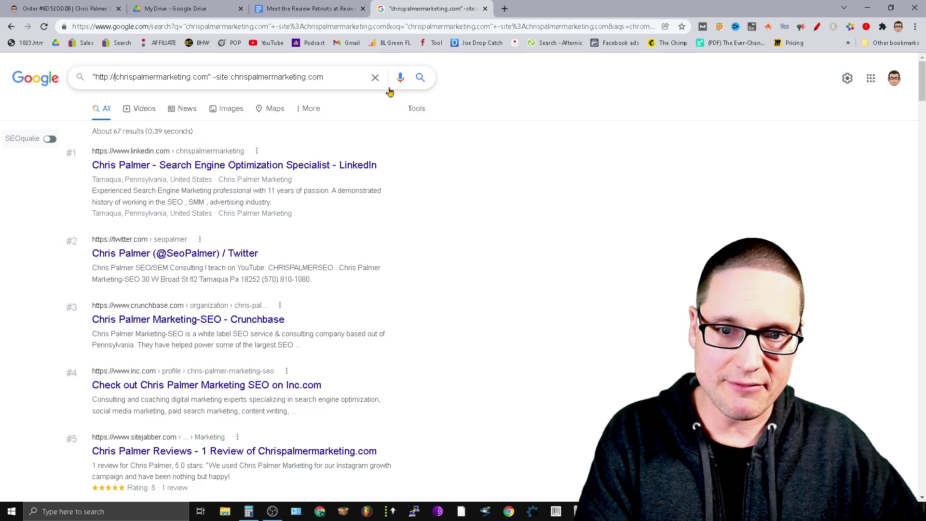
pyautogui.click(420, 85)
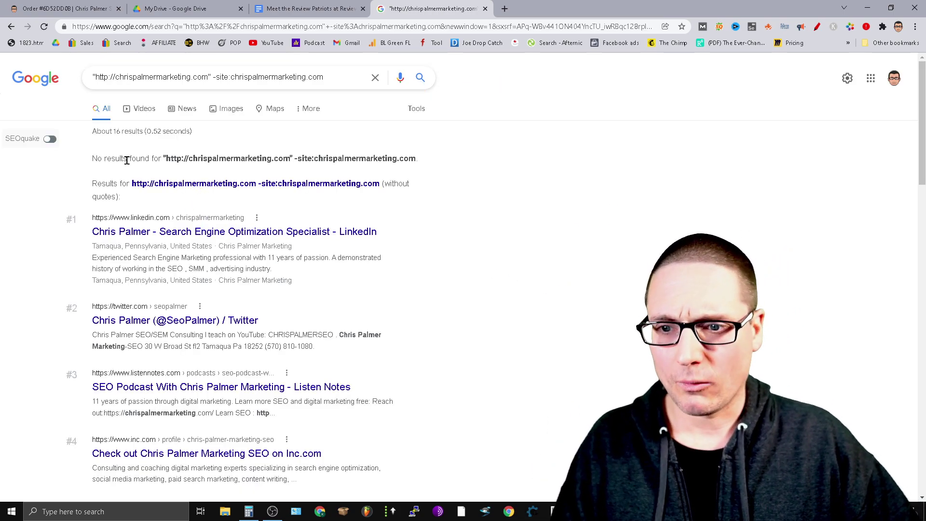
pyautogui.scroll(-18, 155, 253)
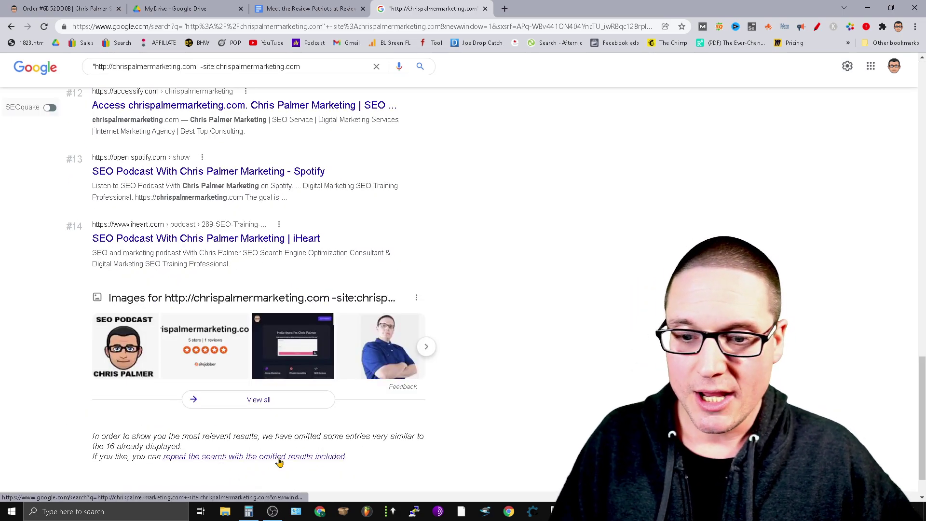
pyautogui.click(279, 458)
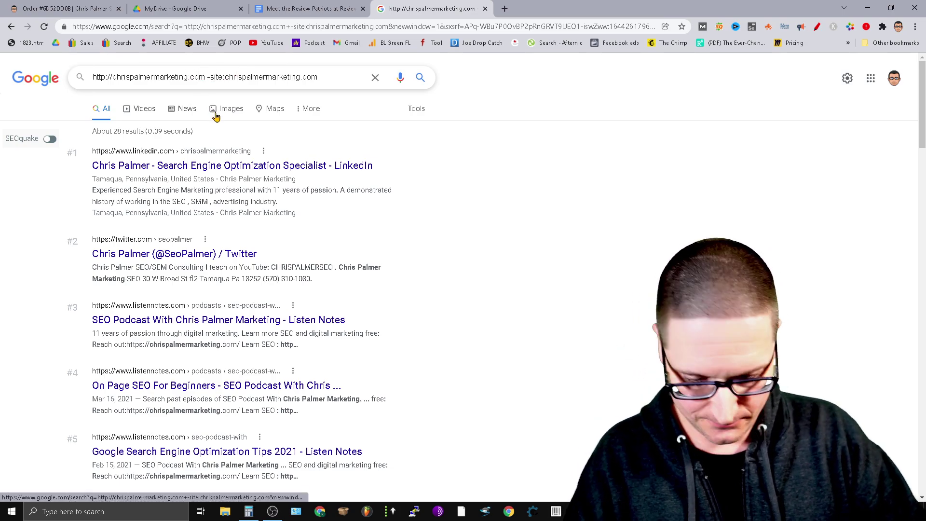
pyautogui.write('"')
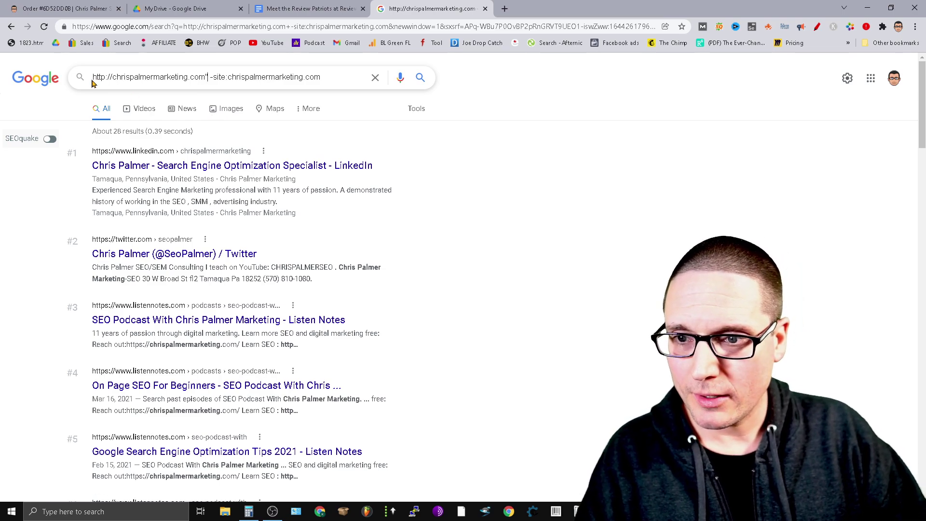
pyautogui.press('Home')
pyautogui.write('"')
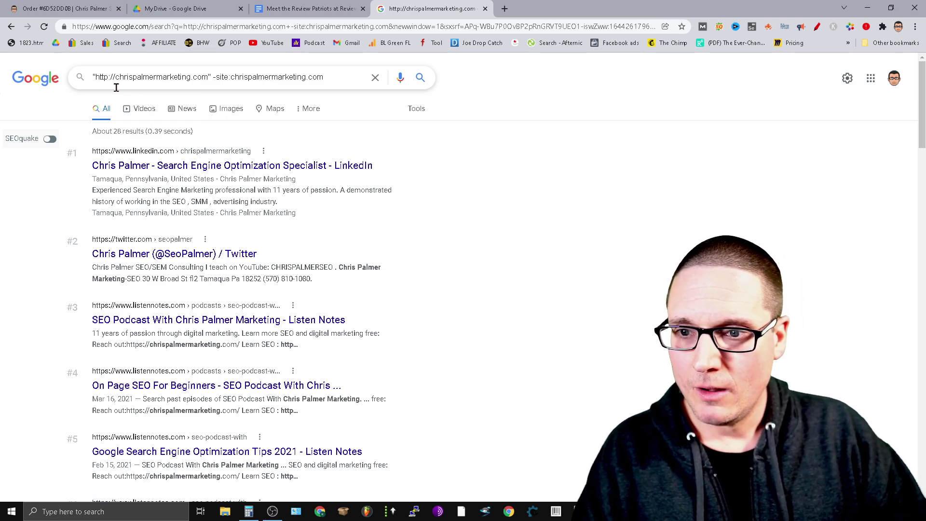
pyautogui.click(116, 78)
pyautogui.write('www.')
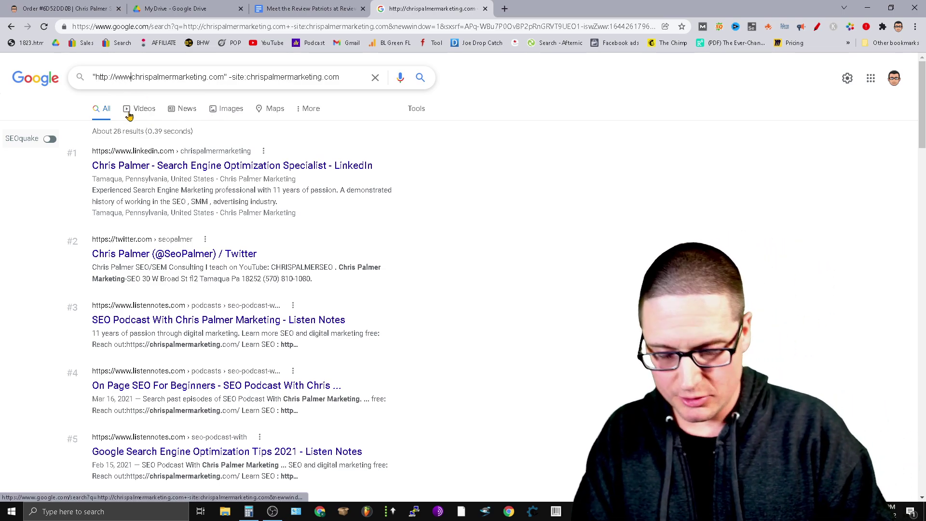
pyautogui.press('Return')
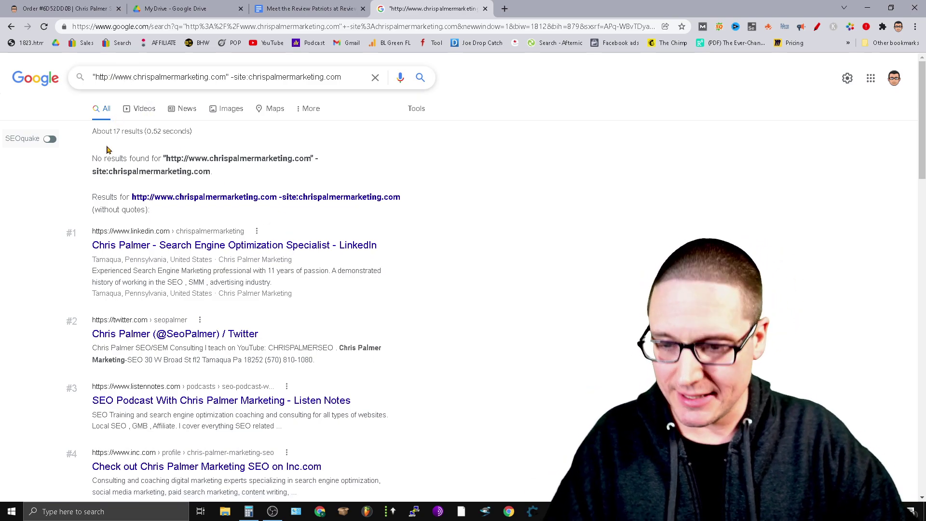
pyautogui.write('s')
pyautogui.press('Return')
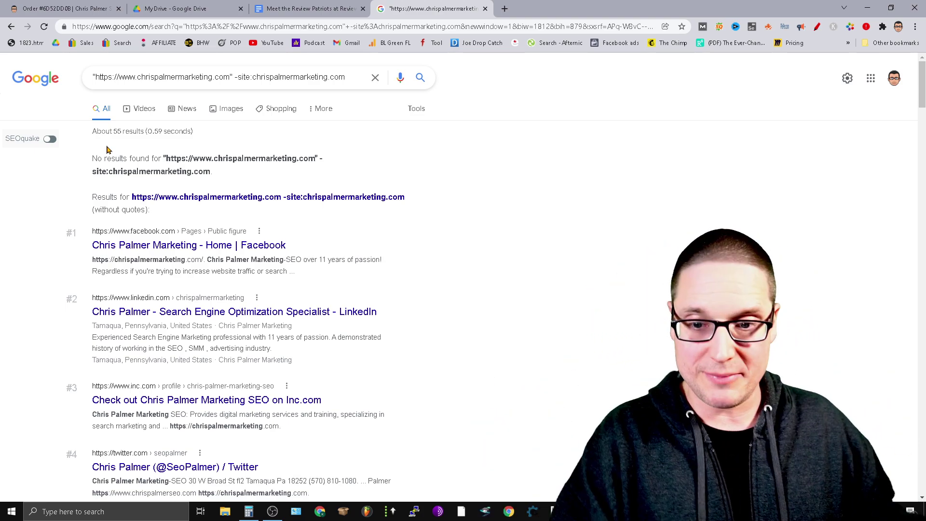
pyautogui.scroll(-20, 364, 329)
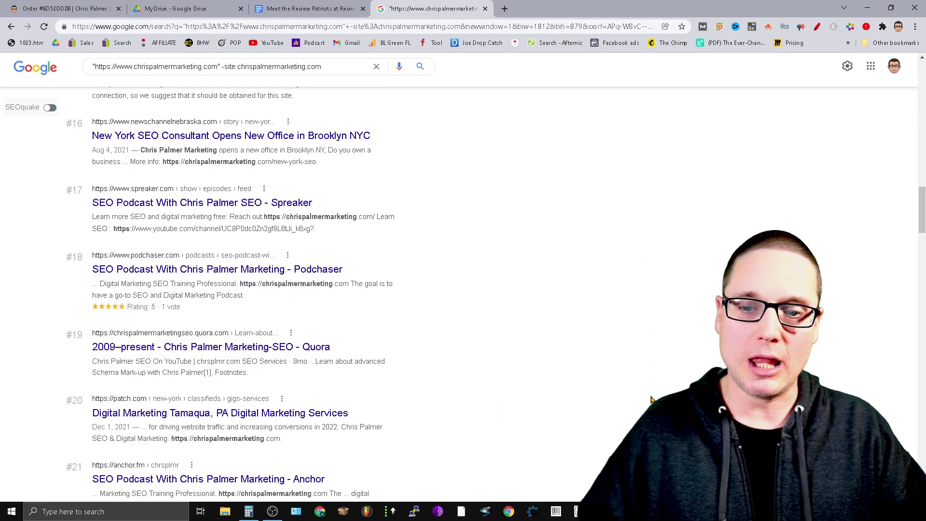
pyautogui.scroll(-20, 426, 415)
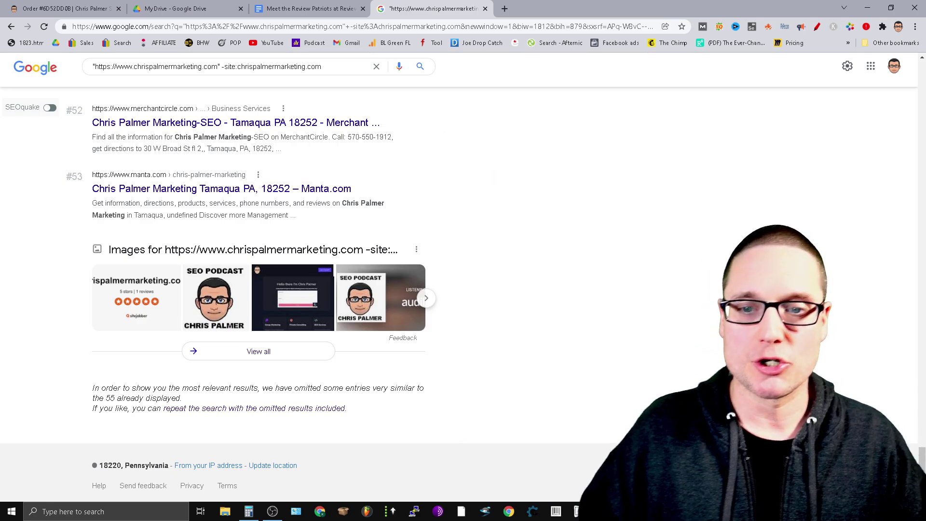
pyautogui.scroll(3, 872, 433)
pyautogui.moveTo(922, 454); pyautogui.dragTo(923, 52)
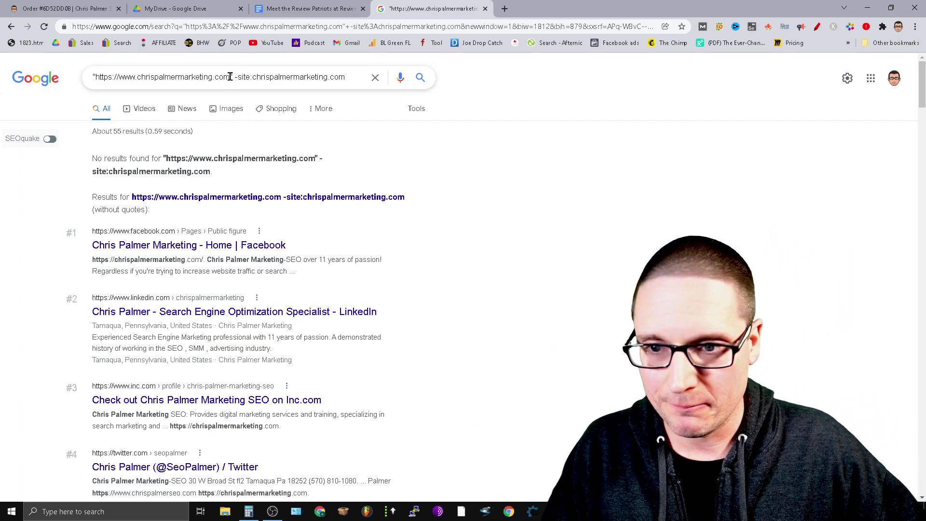
# - Replace the URL with the bare quoted domain chrispalmermarketing.com, add the "ctr" keyword, and search
pyautogui.moveTo(231, 77); pyautogui.dragTo(97, 79)
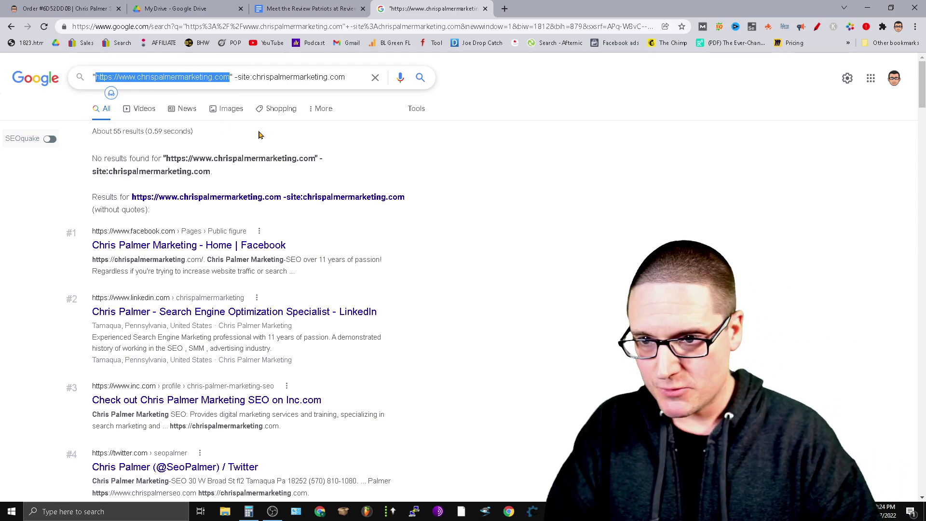
pyautogui.press('BackSpace')
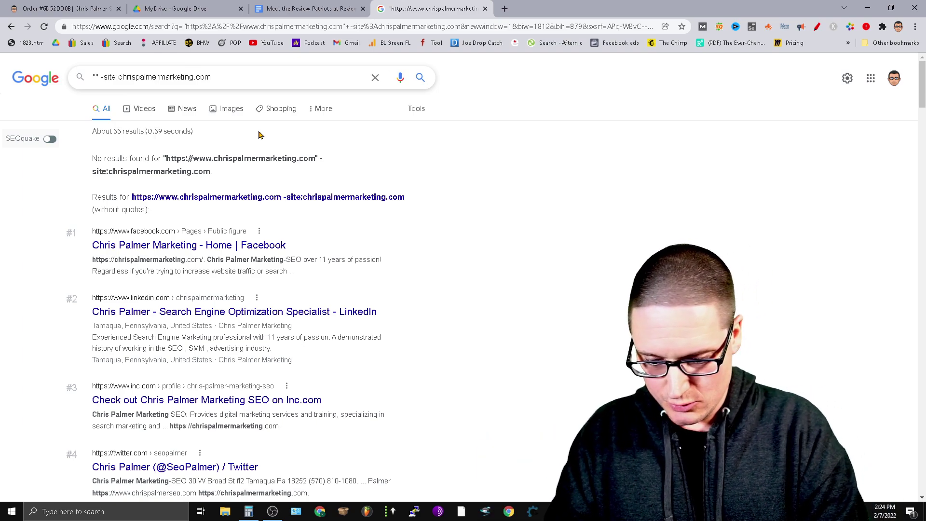
pyautogui.write('chrispalmermarketing.com')
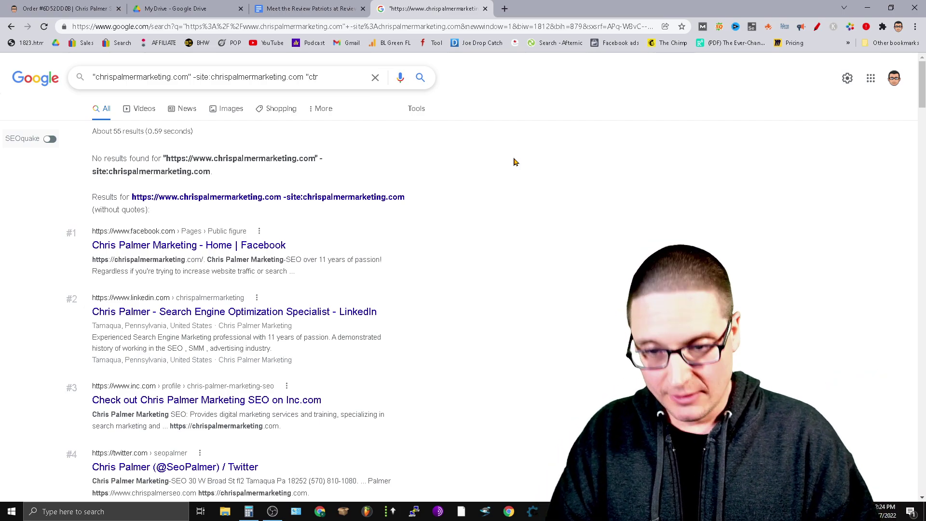
pyautogui.write('"')
pyautogui.press('Return')
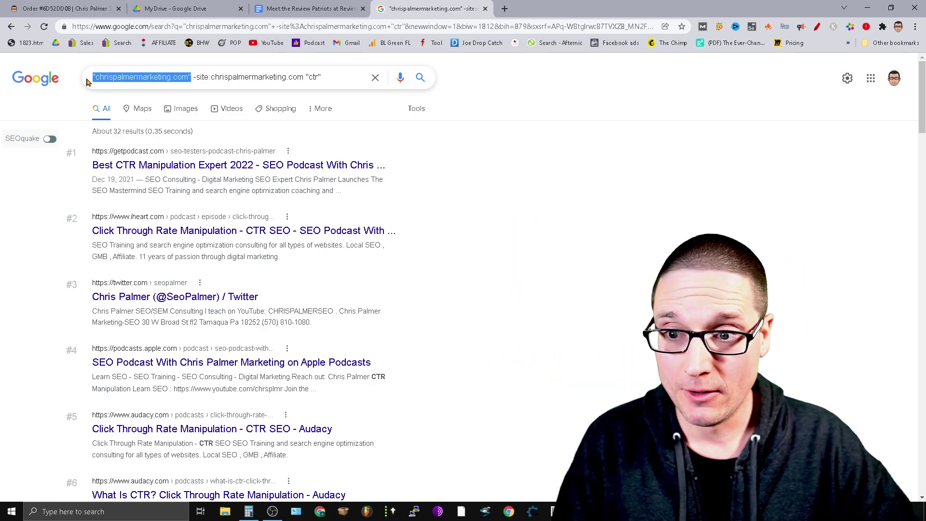
pyautogui.doubleClick(131, 78)
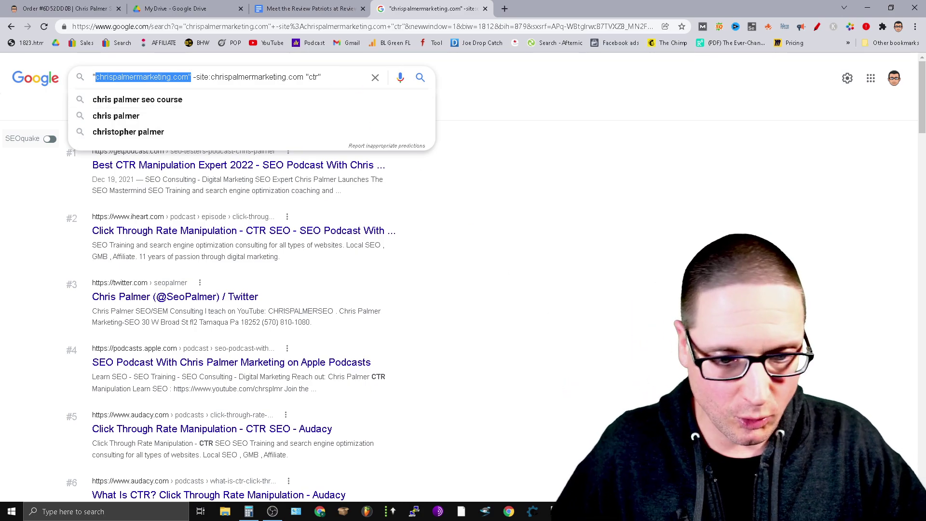
pyautogui.rightClick(578, 511)
pyautogui.click(579, 471)
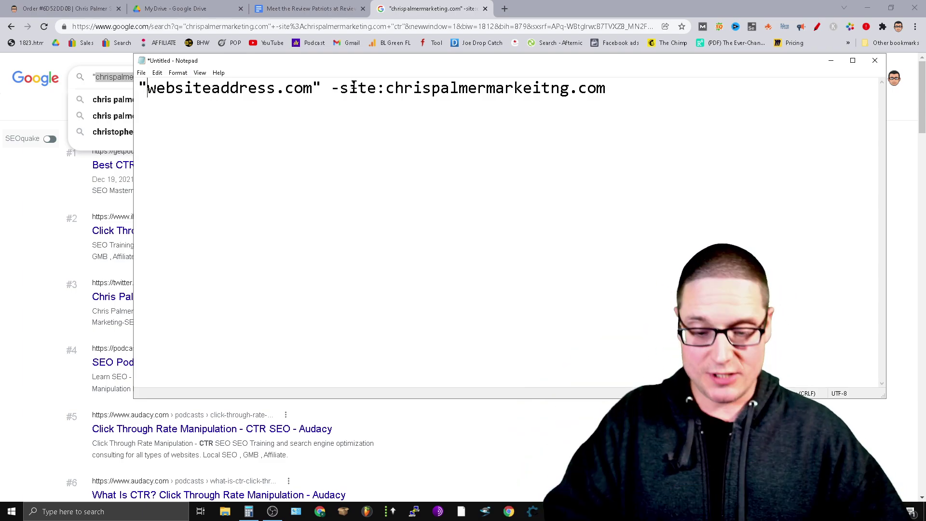
pyautogui.write('http://')
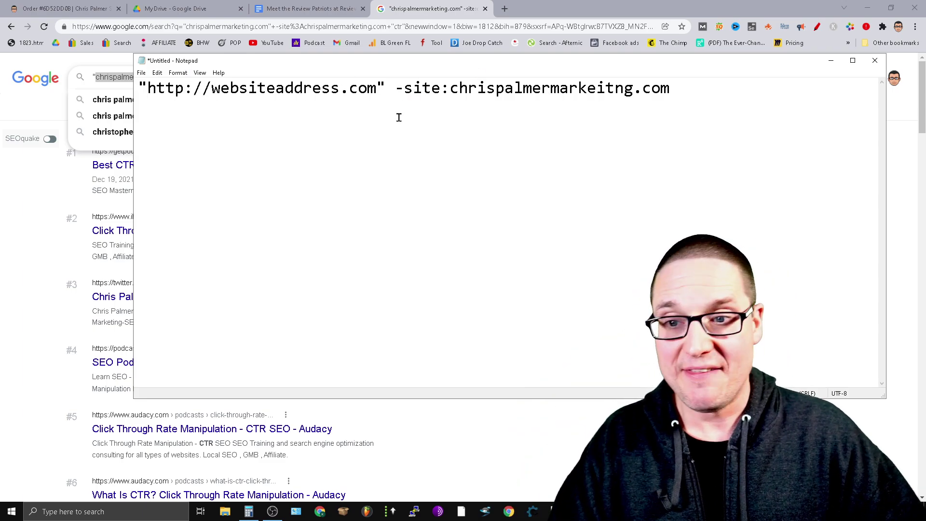
pyautogui.write('www.')
pyautogui.press('BackSpace')
pyautogui.press('BackSpace')
pyautogui.press('BackSpace')
pyautogui.write('ww.')
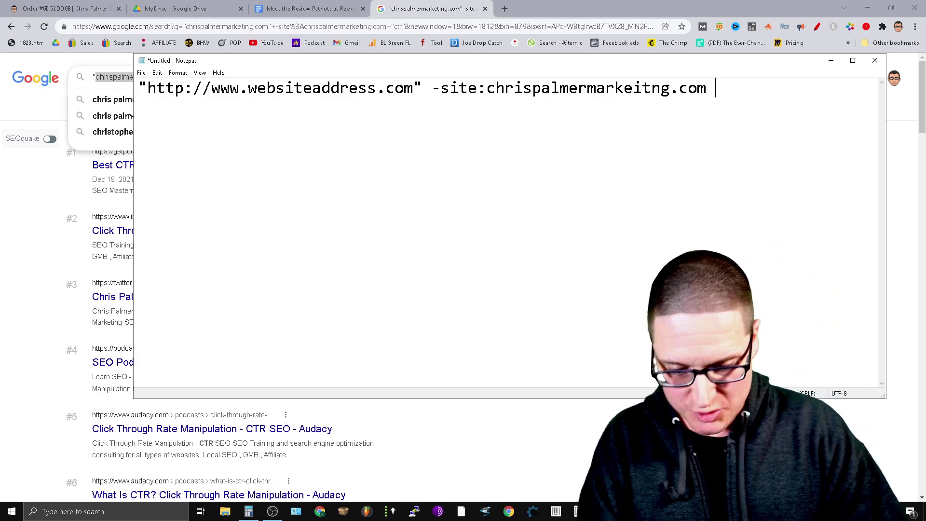
pyautogui.write('"')
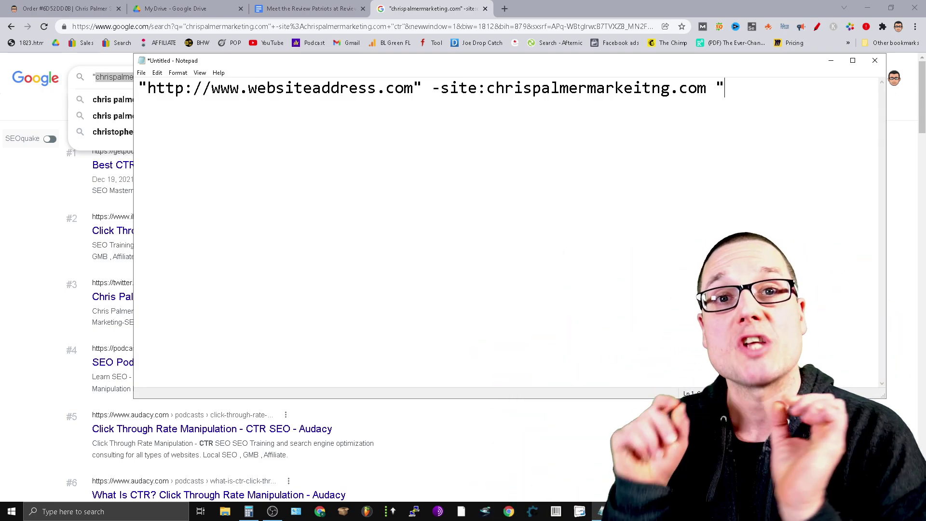